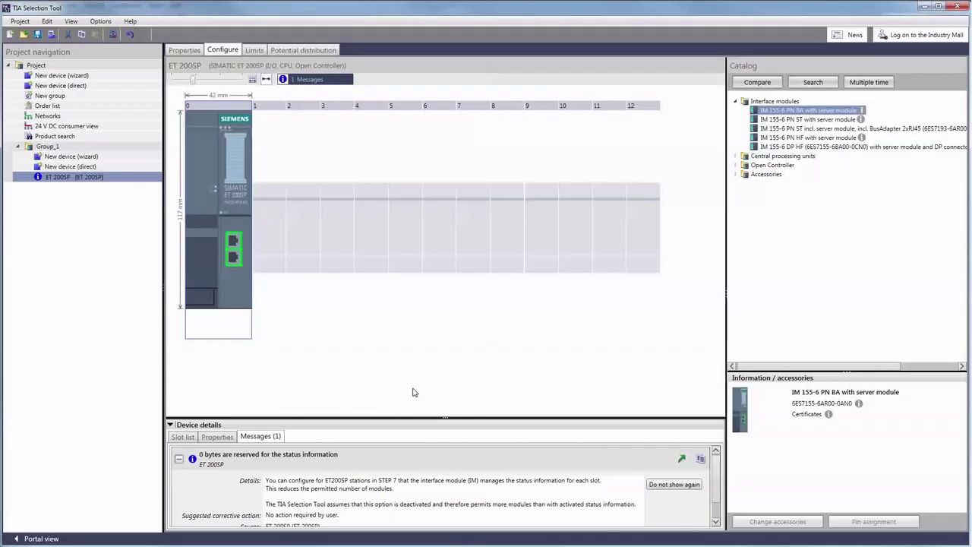
- Insert a CM AS-i Master ST into slot 1, keeping the AS-i POWER 8A supply
{"action": "left_click", "coordinate": [276, 263]}
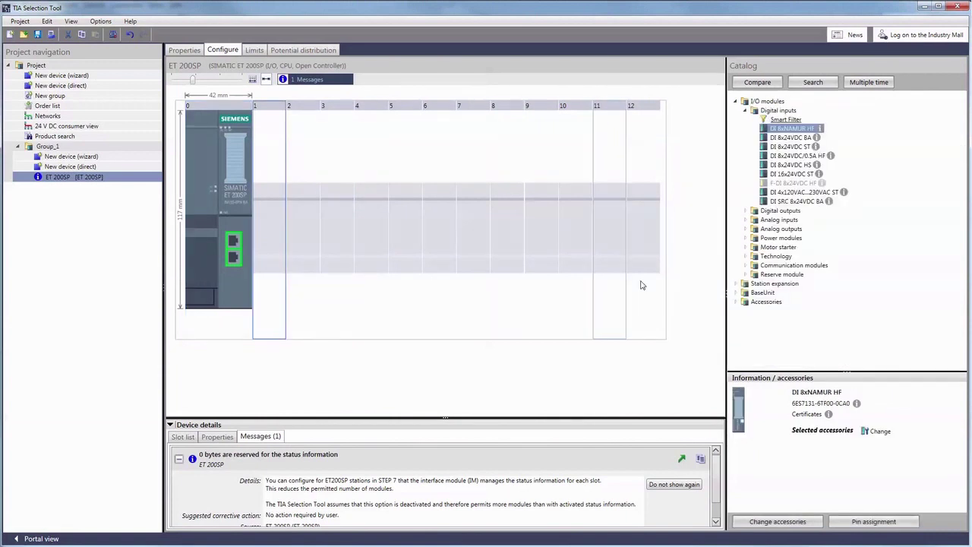
{"action": "left_click", "coordinate": [746, 265]}
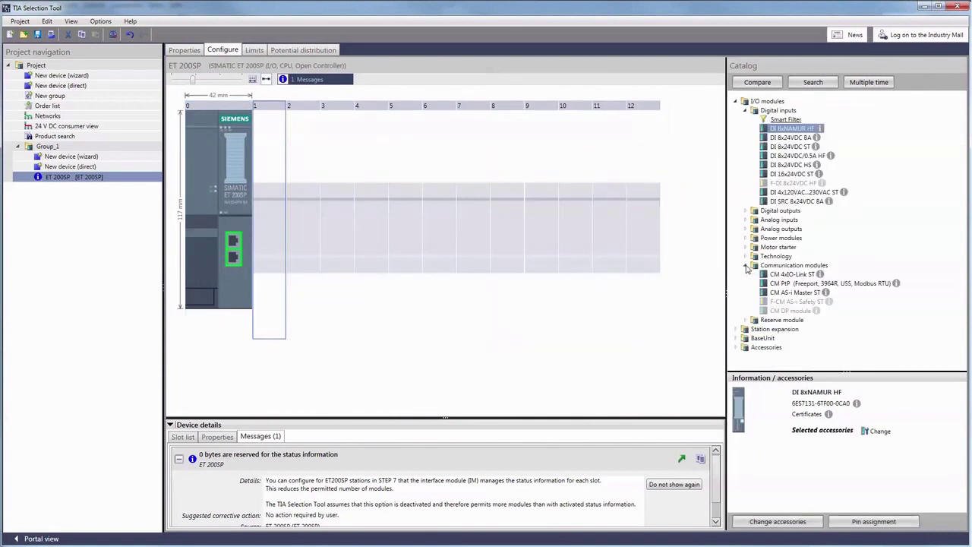
{"action": "double_click", "coordinate": [794, 293]}
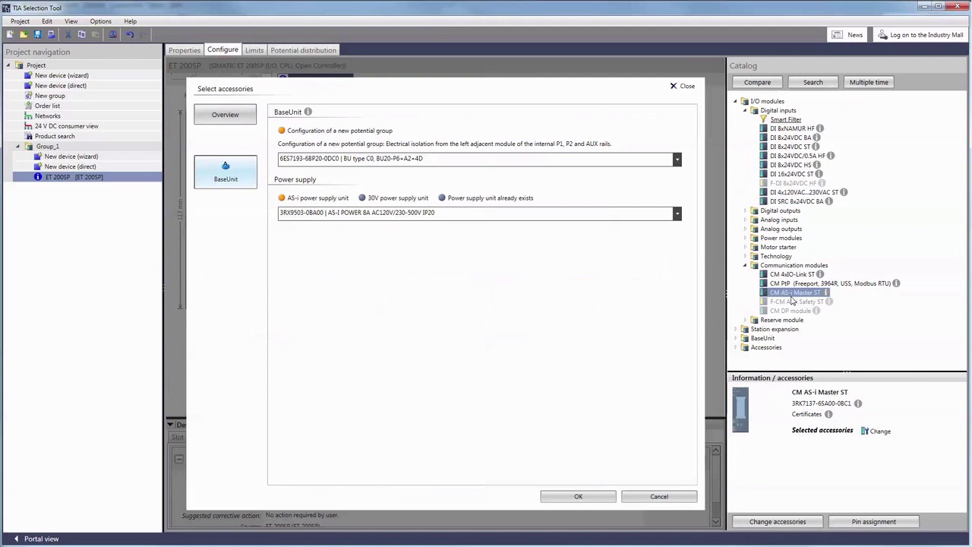
{"action": "left_click", "coordinate": [365, 221]}
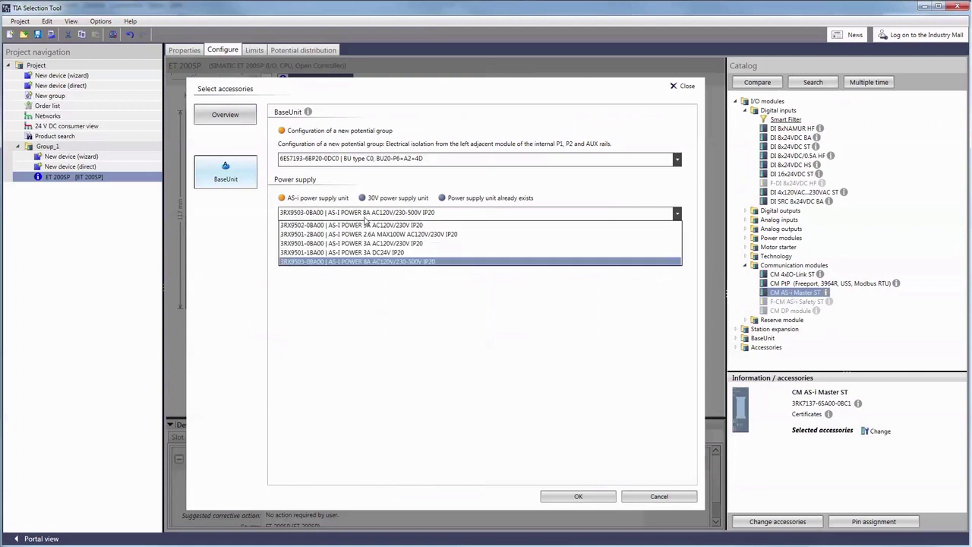
{"action": "left_click", "coordinate": [364, 261]}
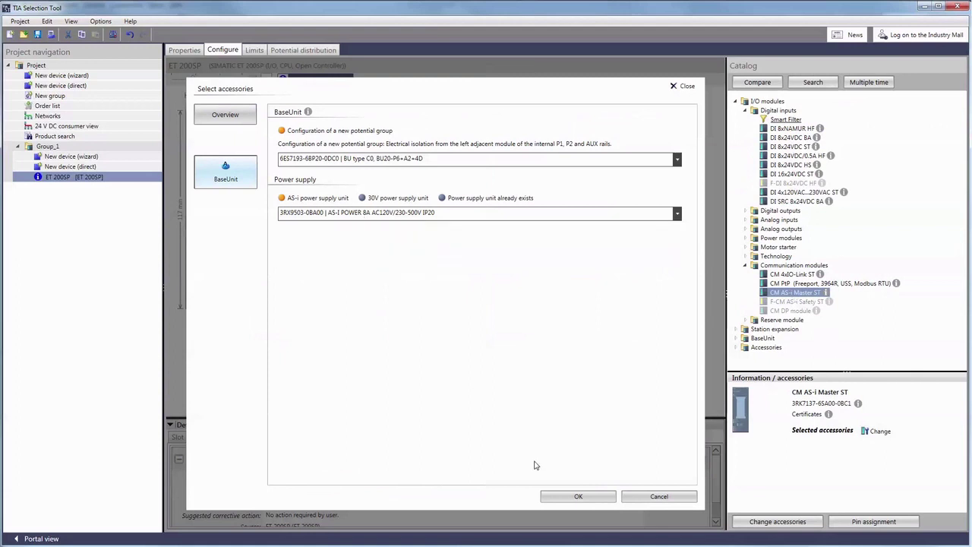
{"action": "left_click", "coordinate": [563, 498]}
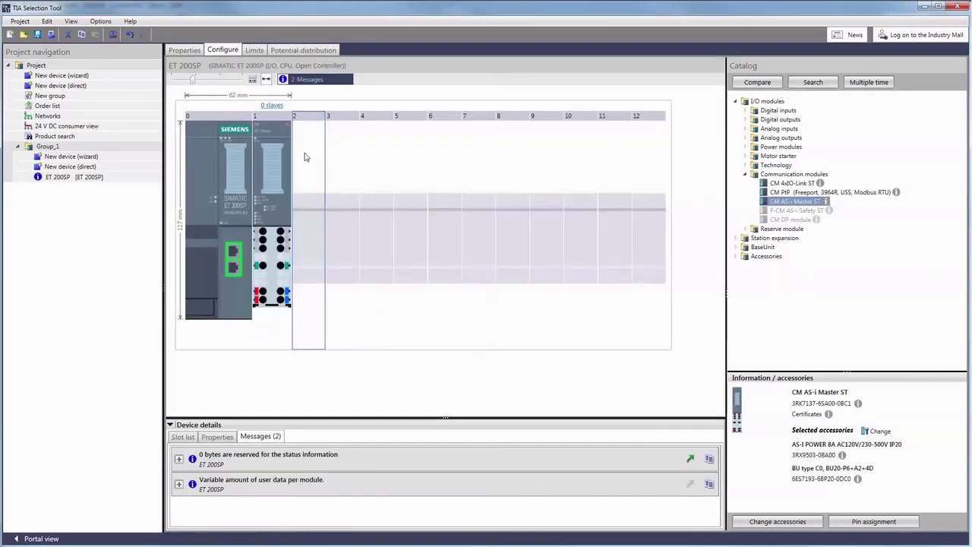
- Choose an AS-I K60 4DI/4DO slave from IP67 - K60 for the AS-i master
{"action": "left_click", "coordinate": [266, 106]}
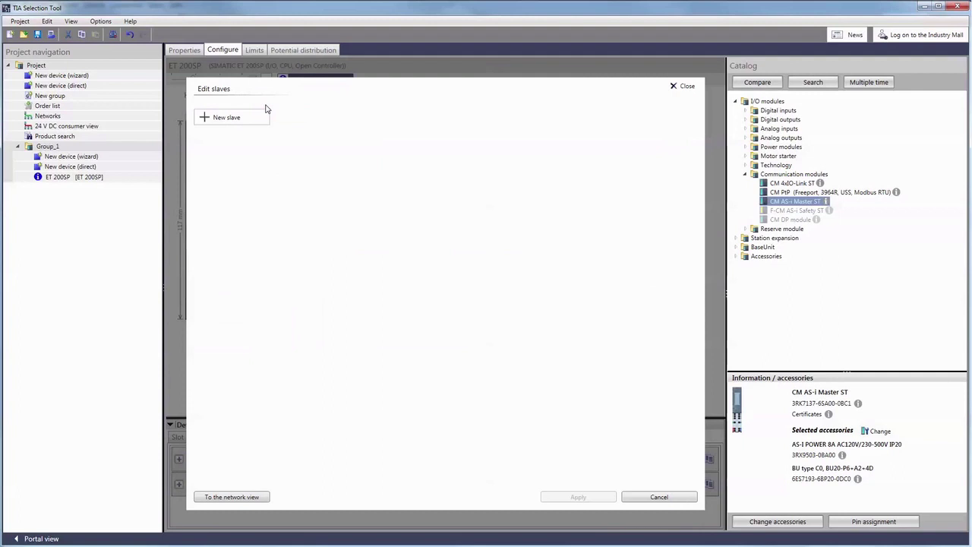
{"action": "left_click", "coordinate": [228, 118]}
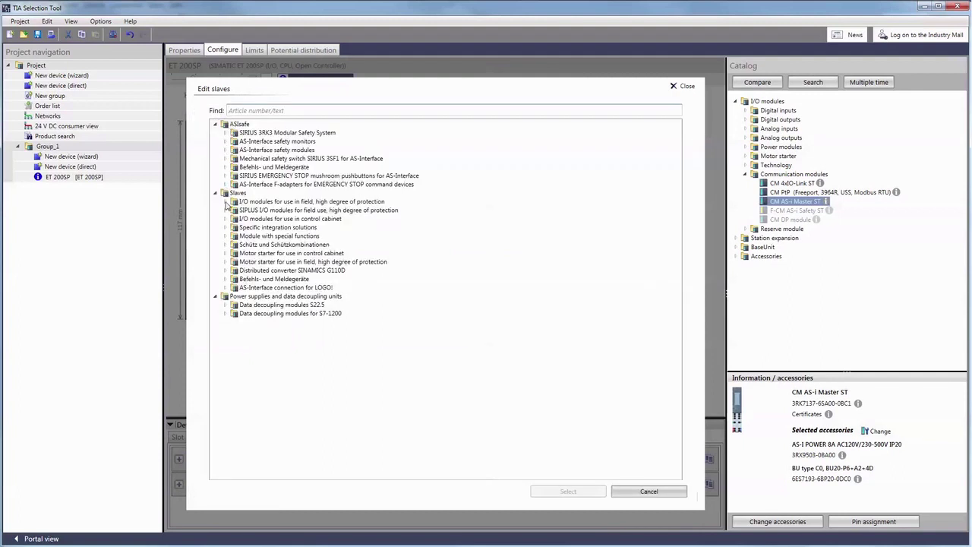
{"action": "left_click", "coordinate": [226, 202]}
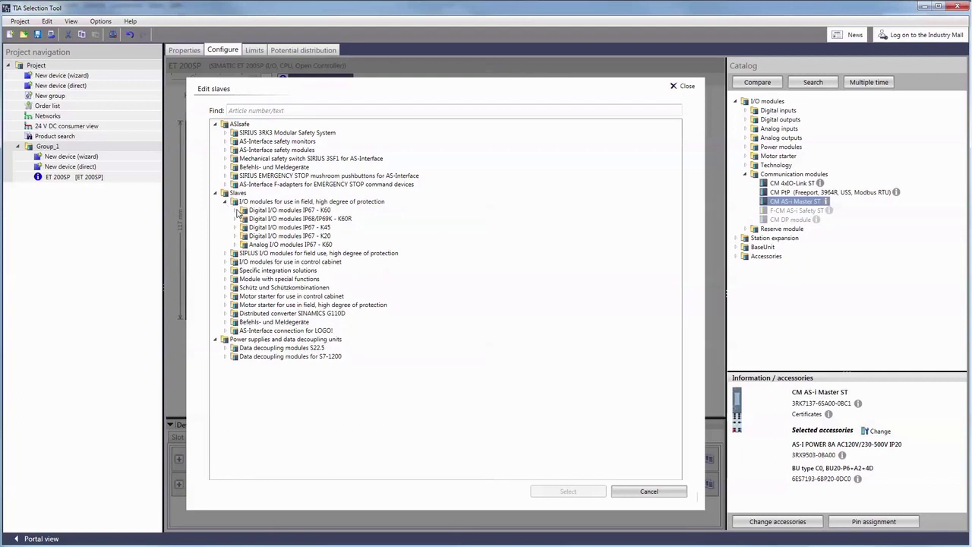
{"action": "left_click", "coordinate": [236, 212]}
{"action": "left_click", "coordinate": [277, 219]}
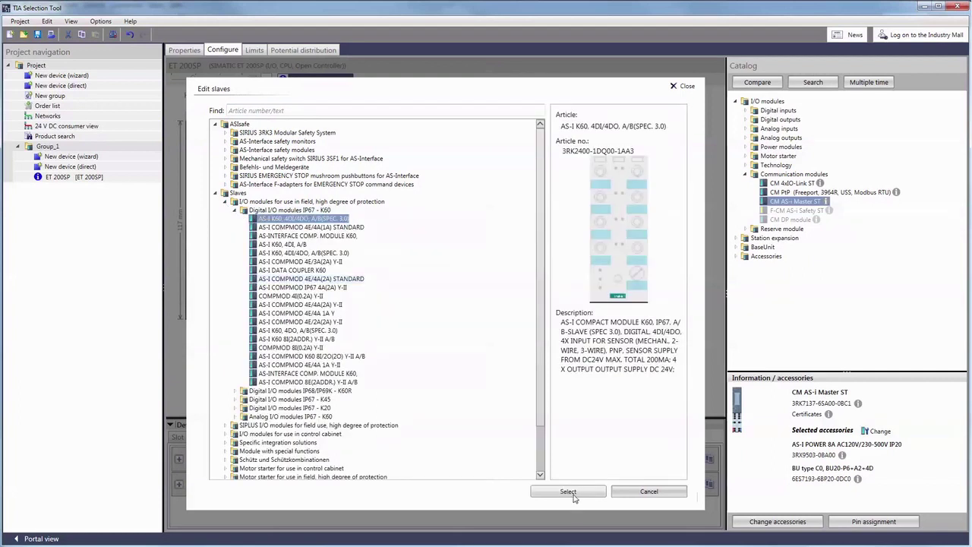
{"action": "left_click", "coordinate": [571, 492]}
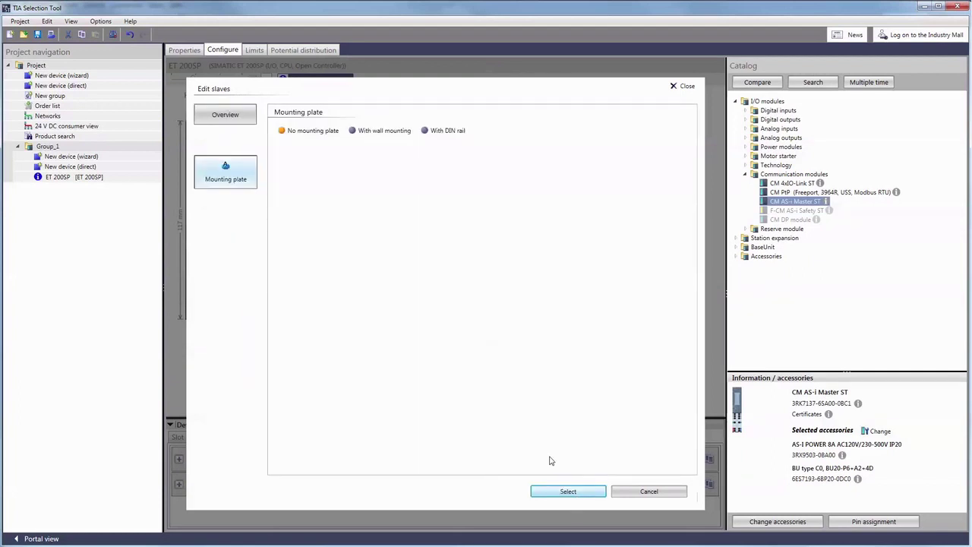
- Give the K60 slave a 3RK1901-0CA00 wall mounting plate, then start another slave
{"action": "left_click", "coordinate": [382, 133]}
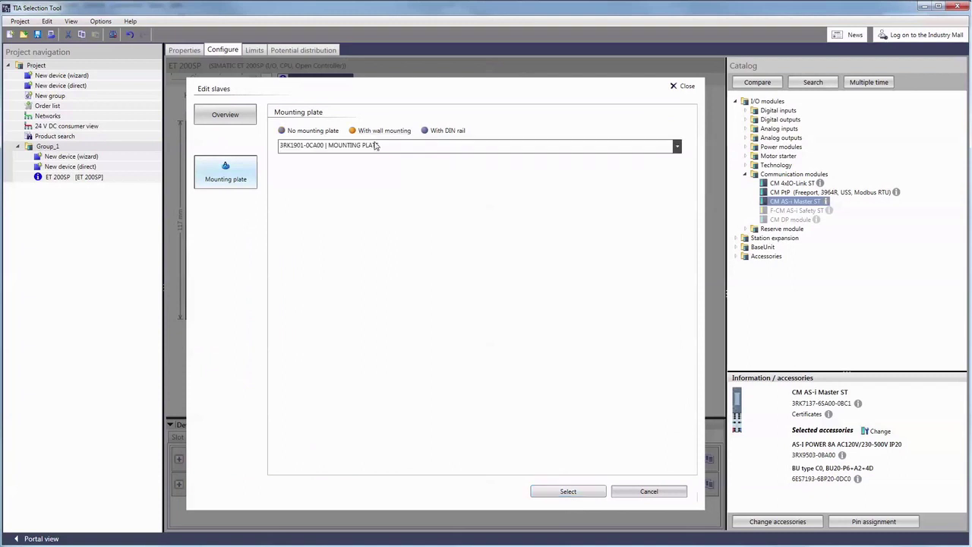
{"action": "left_click", "coordinate": [375, 146]}
{"action": "left_click", "coordinate": [377, 158]}
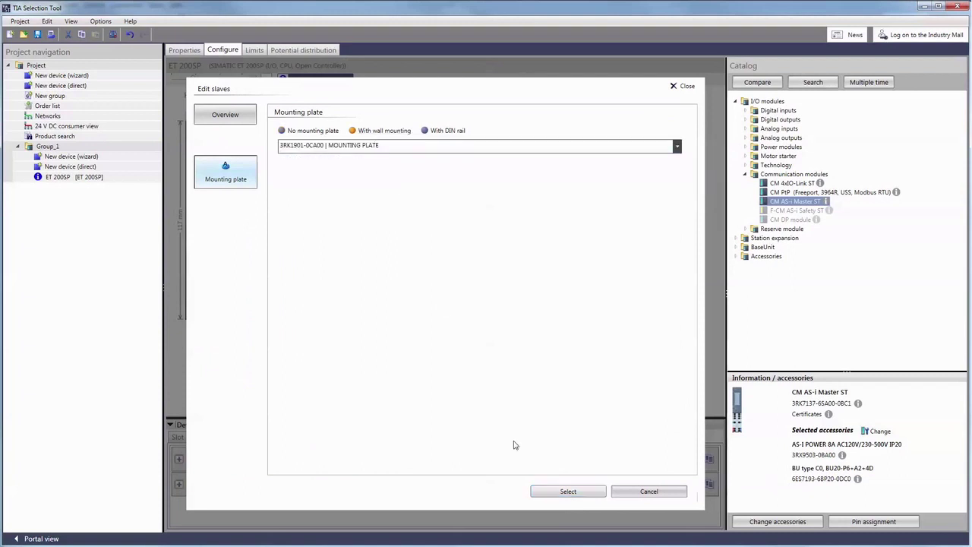
{"action": "left_click", "coordinate": [551, 495]}
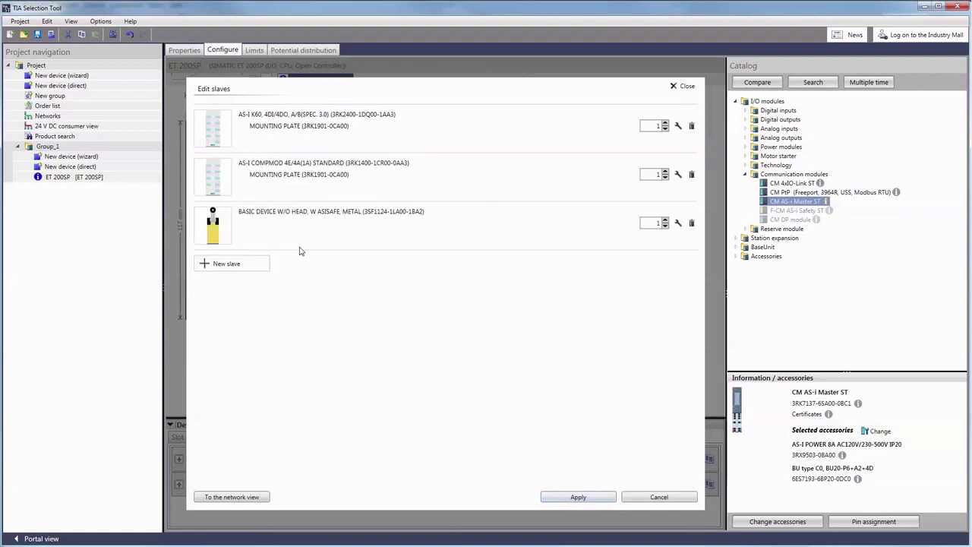
{"action": "left_click", "coordinate": [221, 265]}
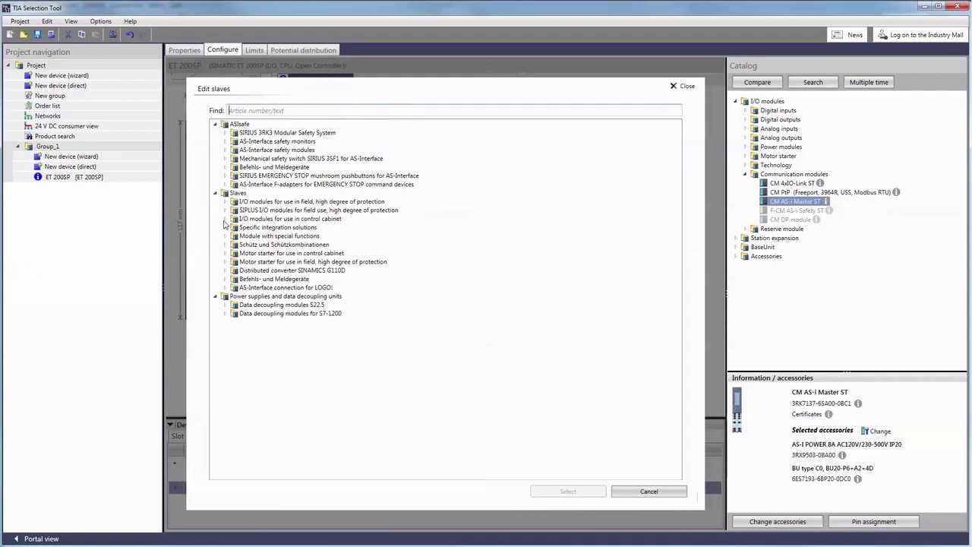
- Add an ASISAFE K45F, 2F-DI/DO safety slave, then remove it again
{"action": "left_click", "coordinate": [225, 150]}
{"action": "left_click", "coordinate": [259, 159]}
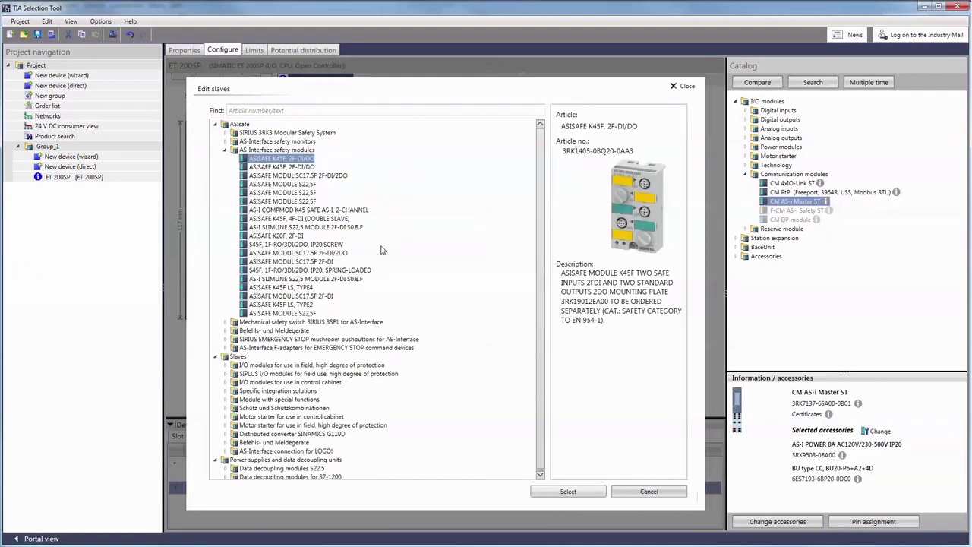
{"action": "left_click", "coordinate": [582, 493]}
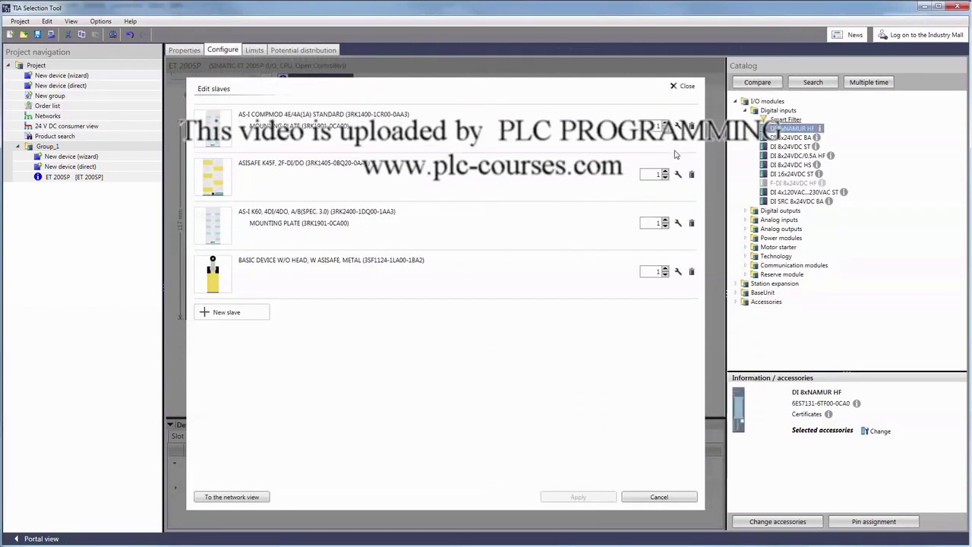
{"action": "left_click", "coordinate": [691, 174]}
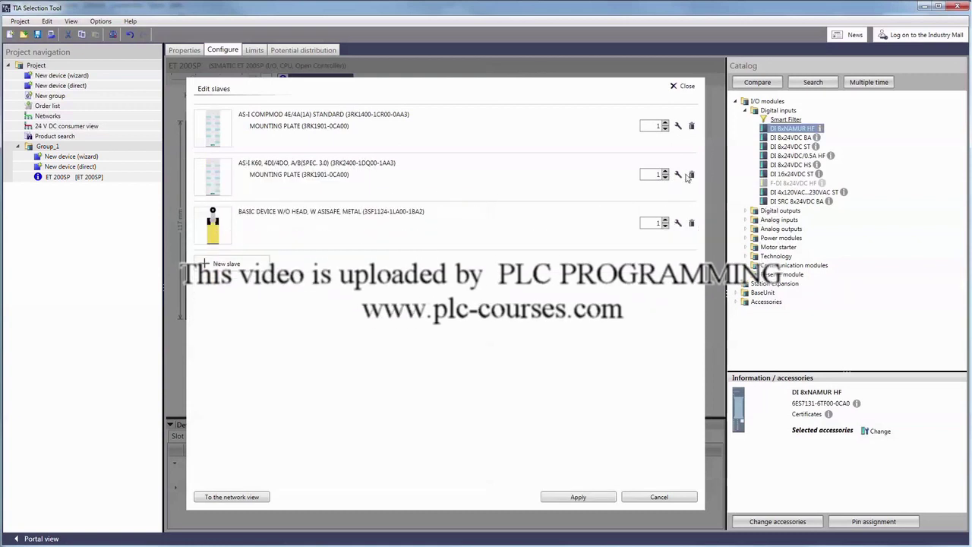
- Raise the K60 4DI/4DO slave quantity to 3 and apply the slave list
{"action": "left_click", "coordinate": [665, 172]}
{"action": "left_click", "coordinate": [665, 172]}
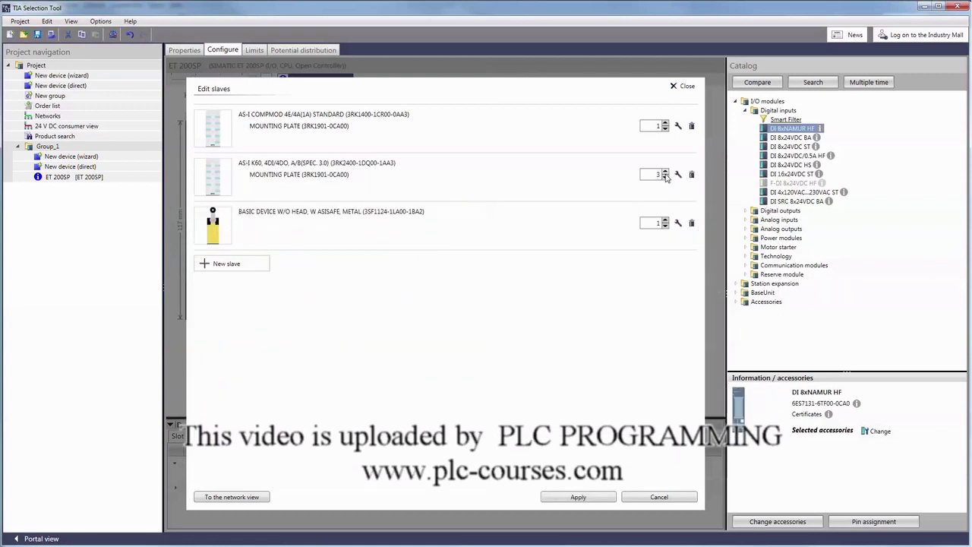
{"action": "left_click", "coordinate": [578, 498]}
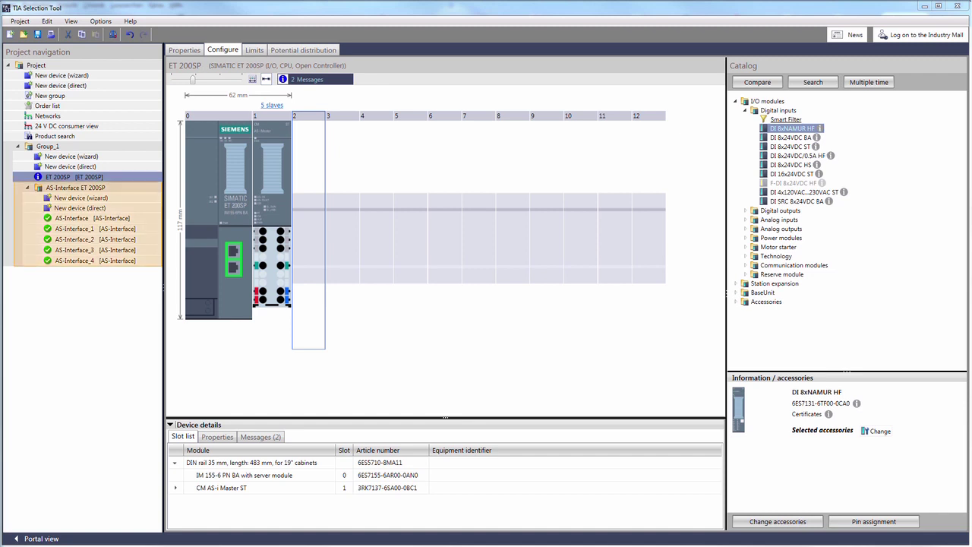
- Change AS-Interface_3's accessories to No mounting plate
{"action": "left_click", "coordinate": [118, 254]}
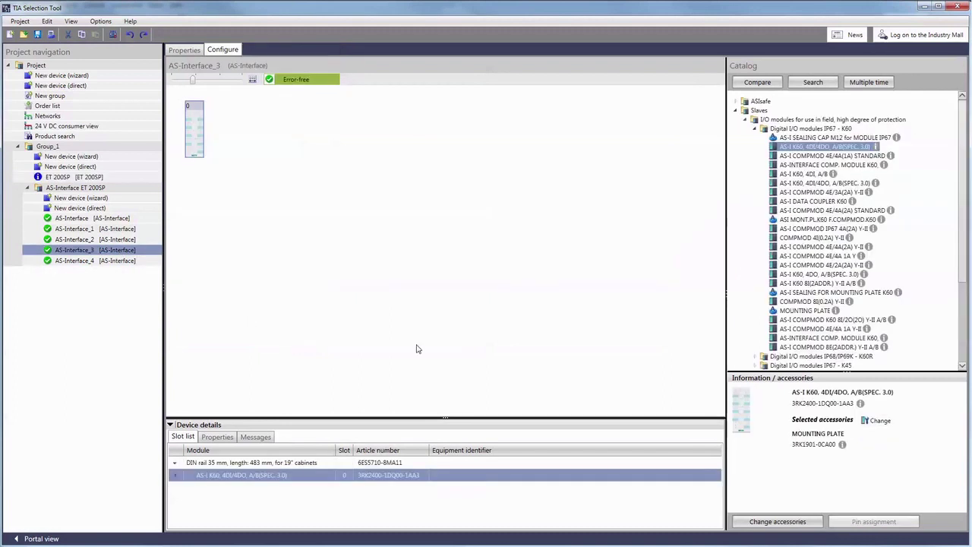
{"action": "left_click", "coordinate": [769, 524]}
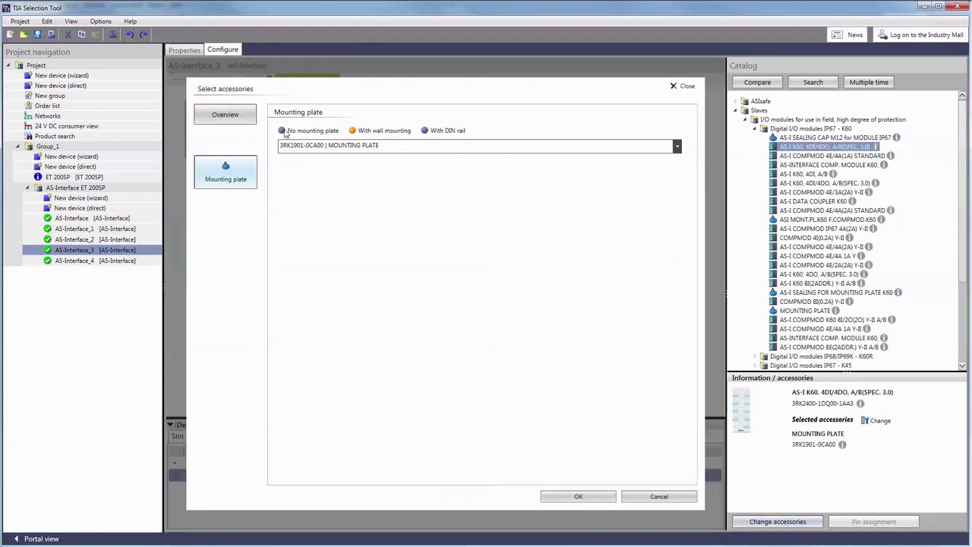
{"action": "left_click", "coordinate": [282, 131]}
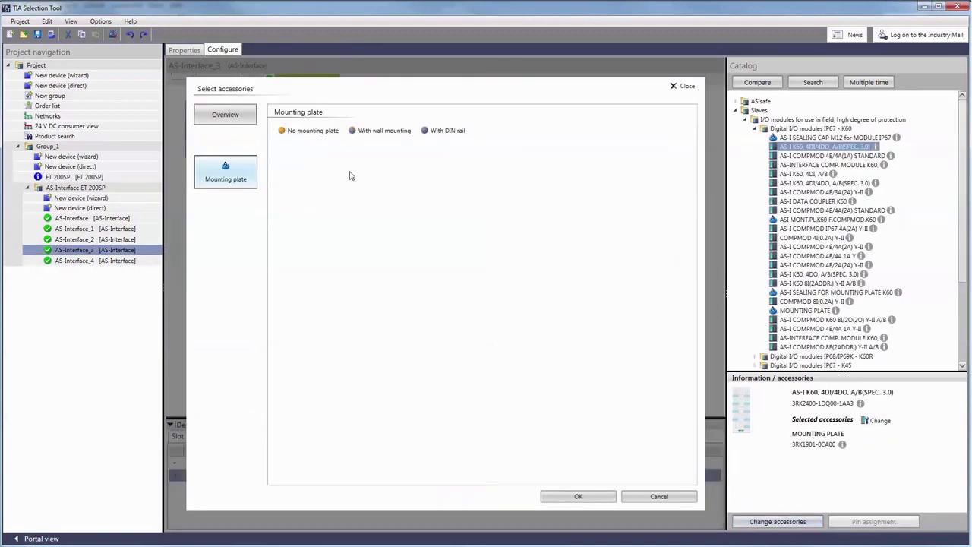
{"action": "left_click", "coordinate": [579, 497]}
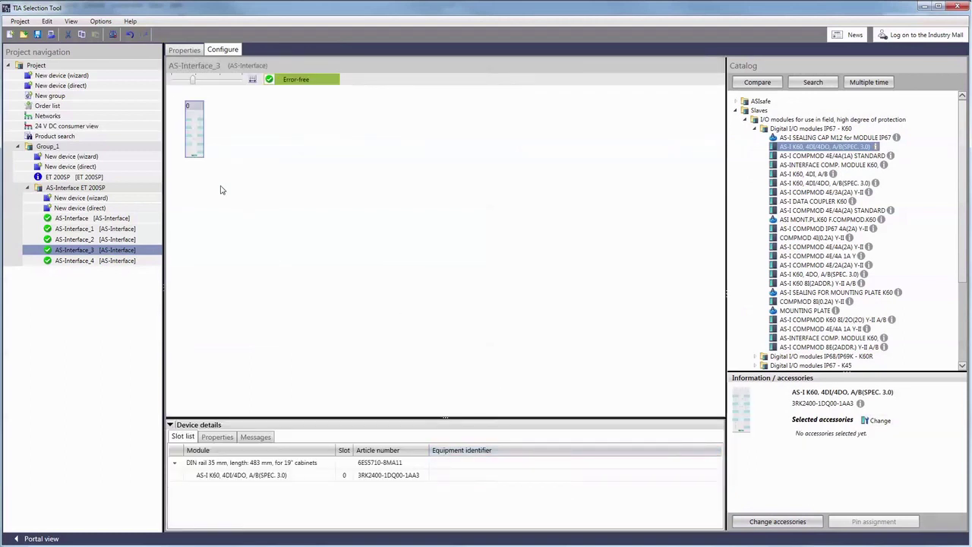
- In network view, move AS-Interface_4 to the end and AS-Interface next to the ET 200SP
{"action": "left_click", "coordinate": [50, 116]}
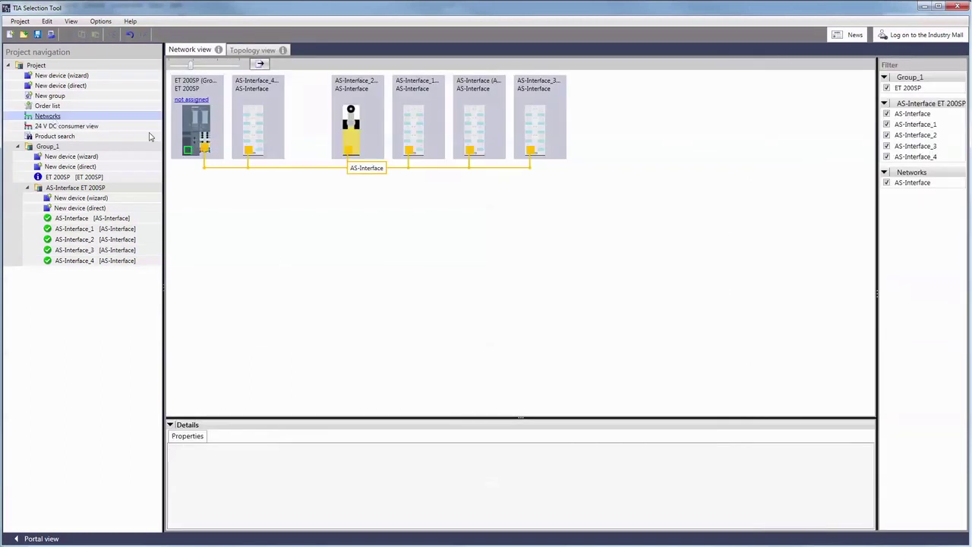
{"action": "left_click_drag", "start_coordinate": [257, 122], "coordinate": [633, 124]}
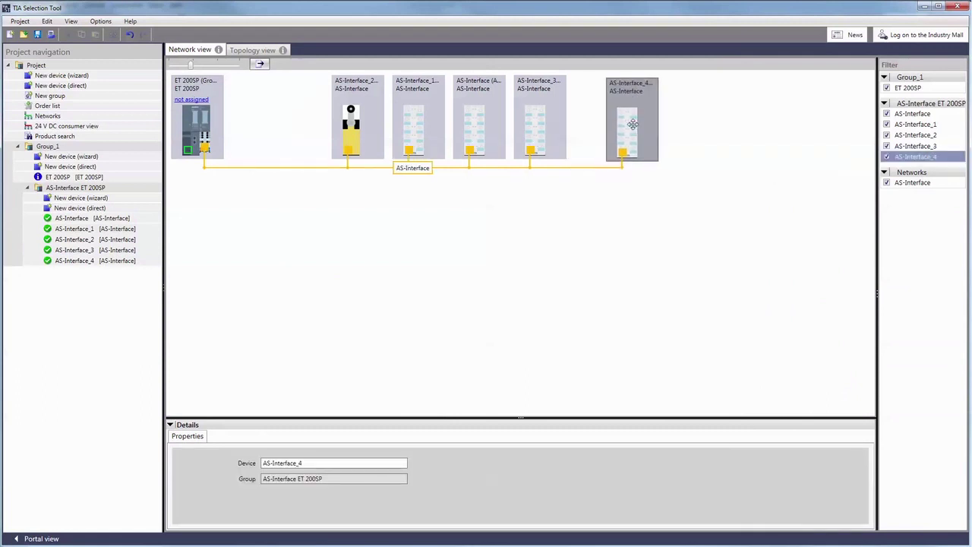
{"action": "left_click_drag", "start_coordinate": [484, 121], "coordinate": [285, 121]}
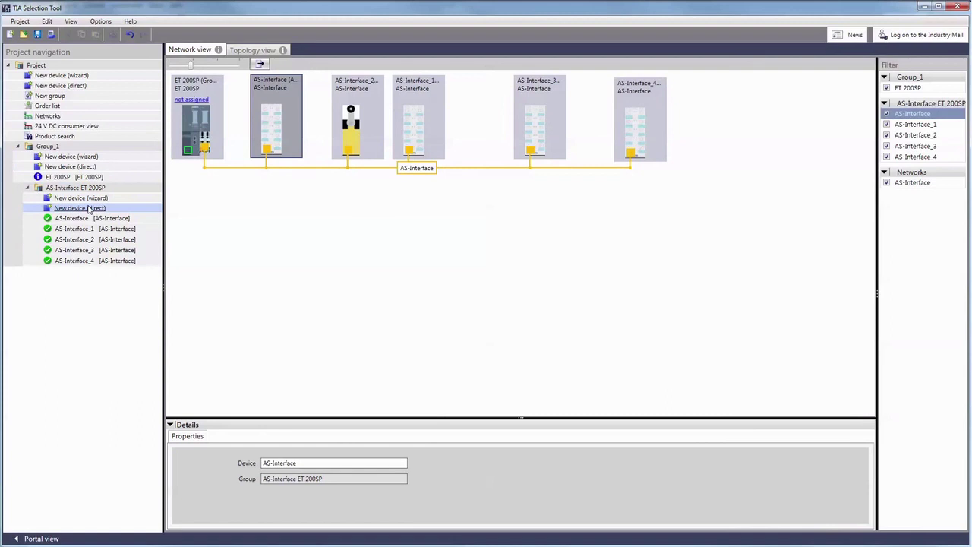
- Add an IE/AS-INTERFACE LINK PN IO, 2 M. from Industrial Communication > AS-Interface Master
{"action": "double_click", "coordinate": [89, 209]}
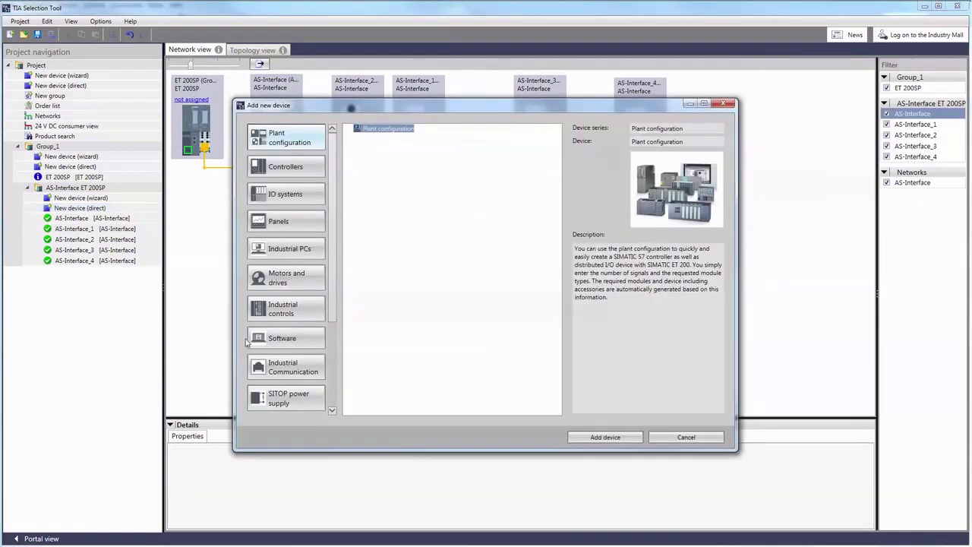
{"action": "left_click", "coordinate": [271, 368]}
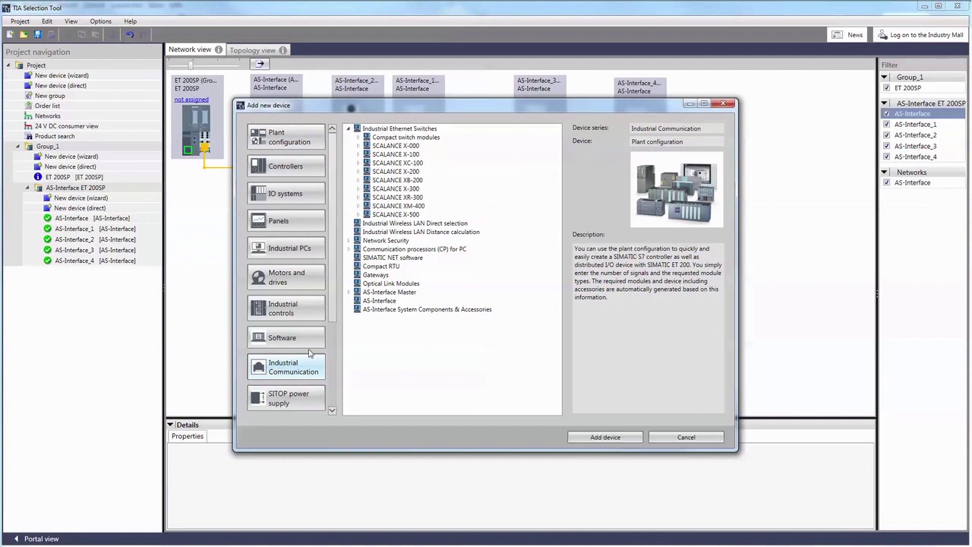
{"action": "left_click", "coordinate": [351, 294]}
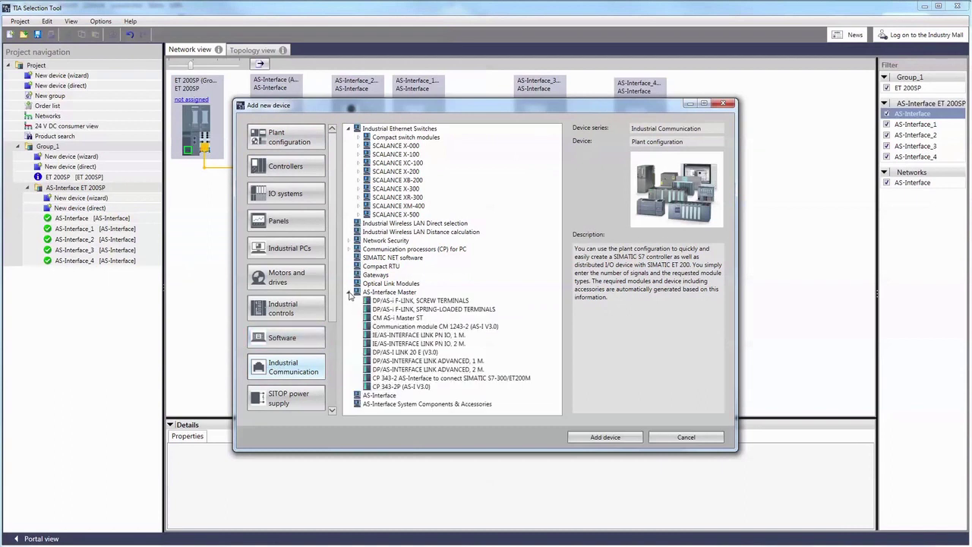
{"action": "double_click", "coordinate": [407, 345]}
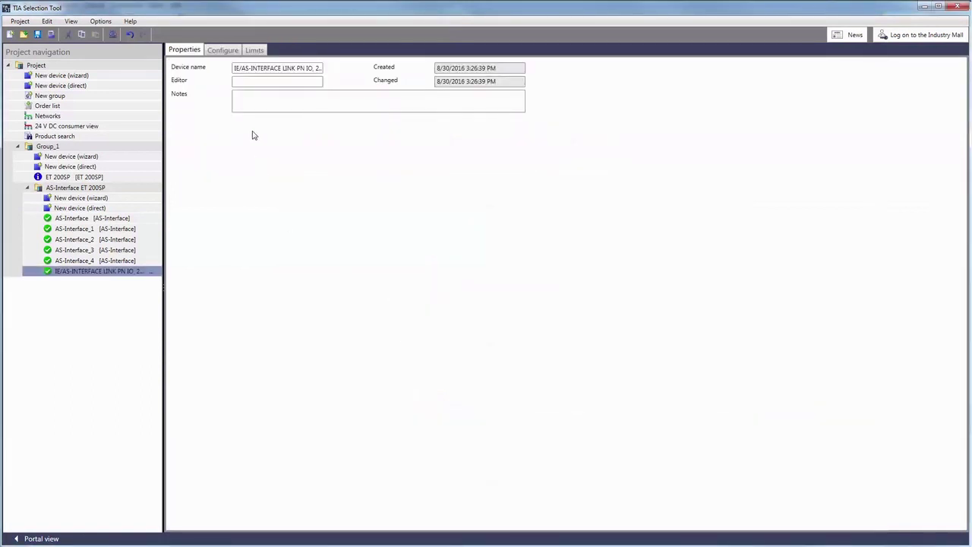
- Add one ASISAFE K20F, 2F-DI (3RK1205-0BQ30-0AA3) slave to the gateway and apply
{"action": "left_click", "coordinate": [228, 52]}
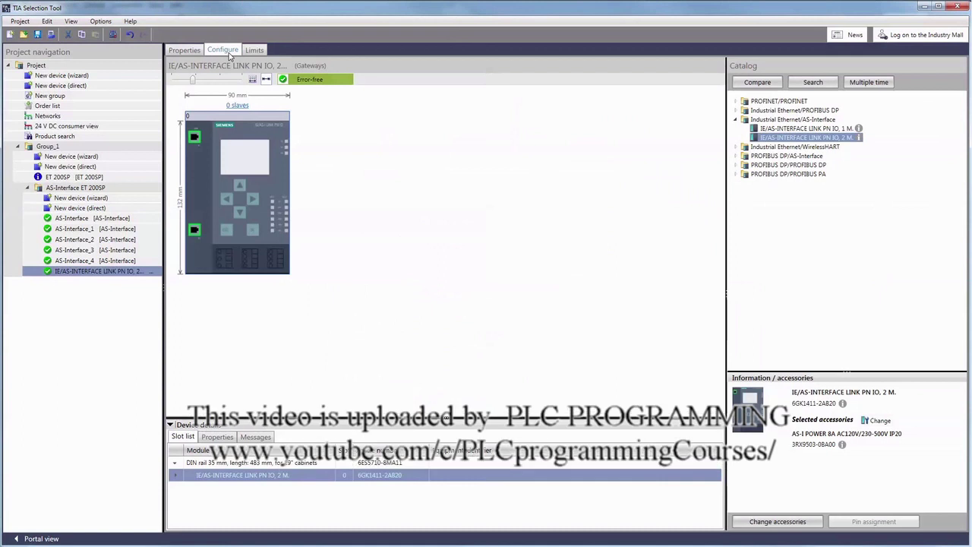
{"action": "left_click", "coordinate": [235, 106]}
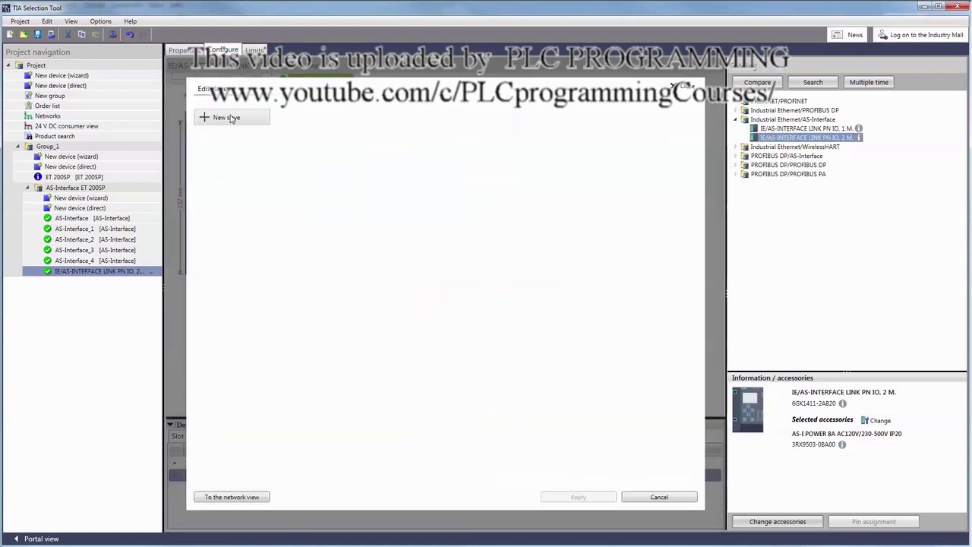
{"action": "left_click", "coordinate": [226, 150]}
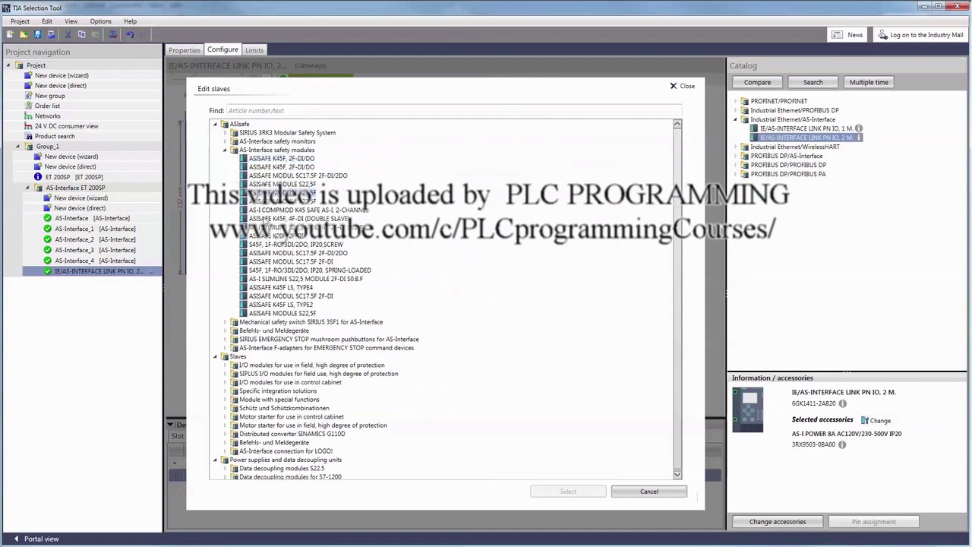
{"action": "double_click", "coordinate": [274, 236]}
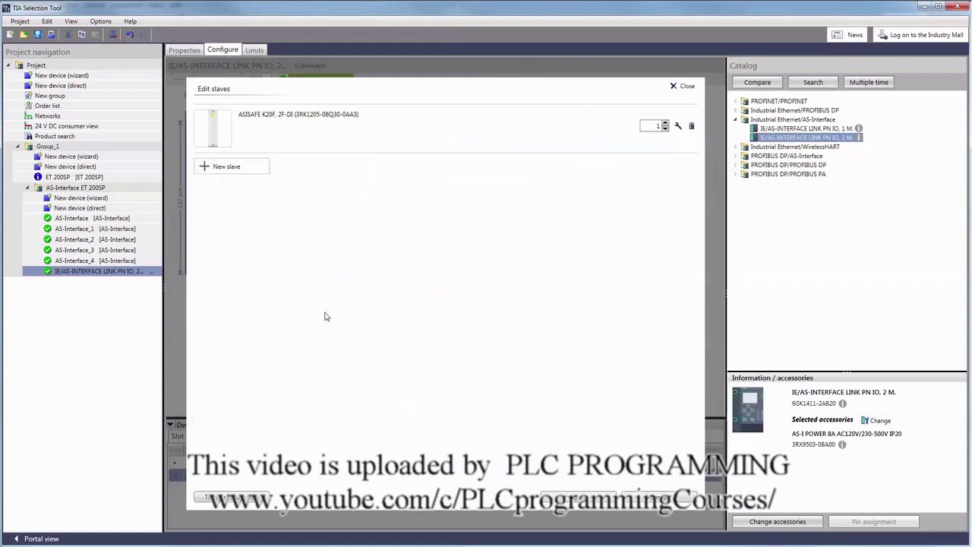
{"action": "left_click", "coordinate": [559, 499]}
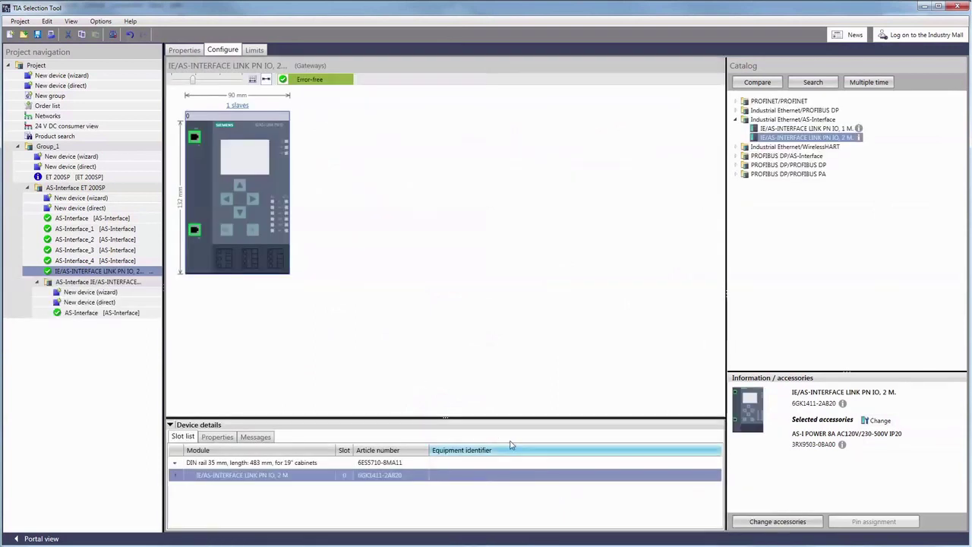